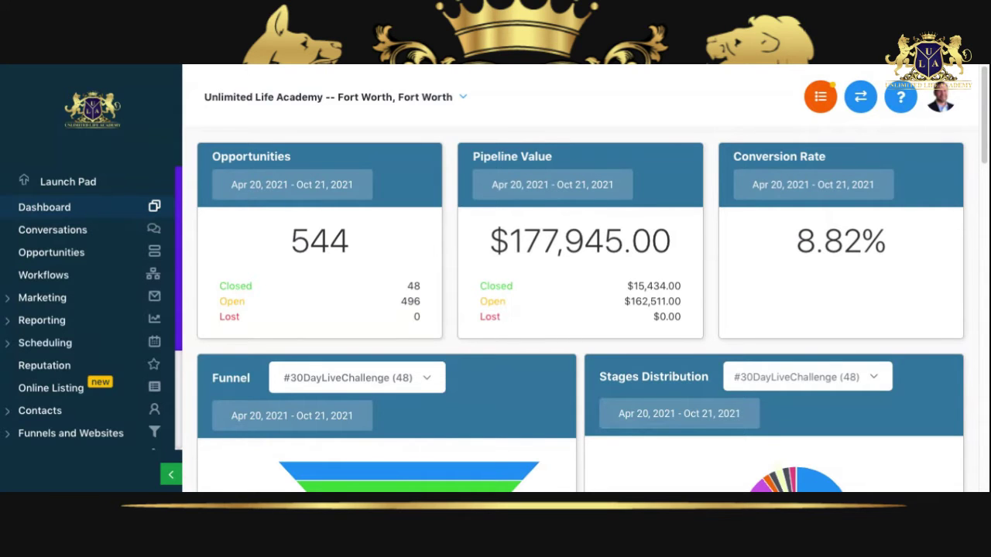
Go to Funnels and open the Coach Corey Gulick funnel's Settings tab
{"action": "scroll", "coordinate": [89, 309], "scroll_direction": "down", "scroll_amount": 4}
{"action": "scroll", "coordinate": [774, 387], "scroll_direction": "down", "scroll_amount": 3}
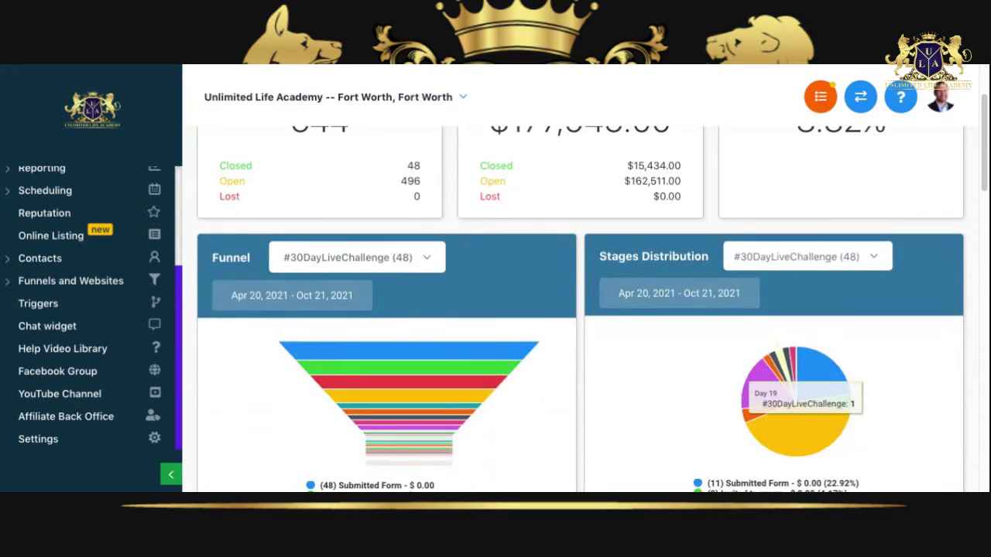
{"action": "left_click", "coordinate": [69, 280]}
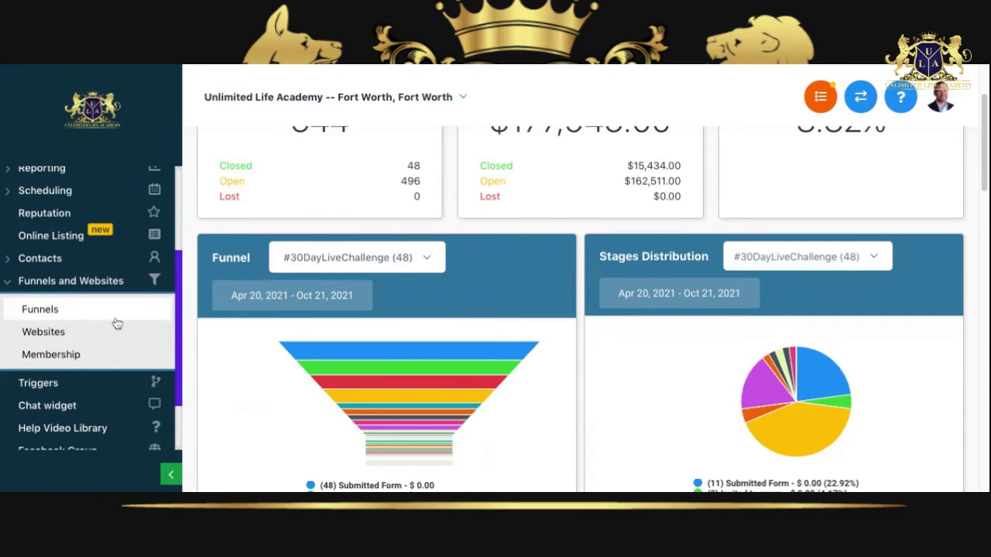
{"action": "left_click", "coordinate": [116, 317]}
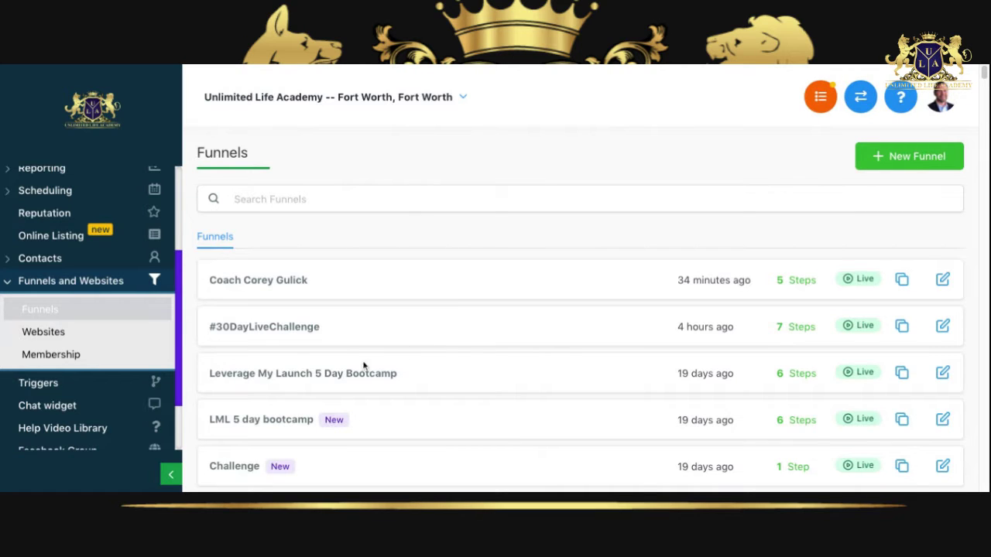
{"action": "left_click", "coordinate": [363, 293]}
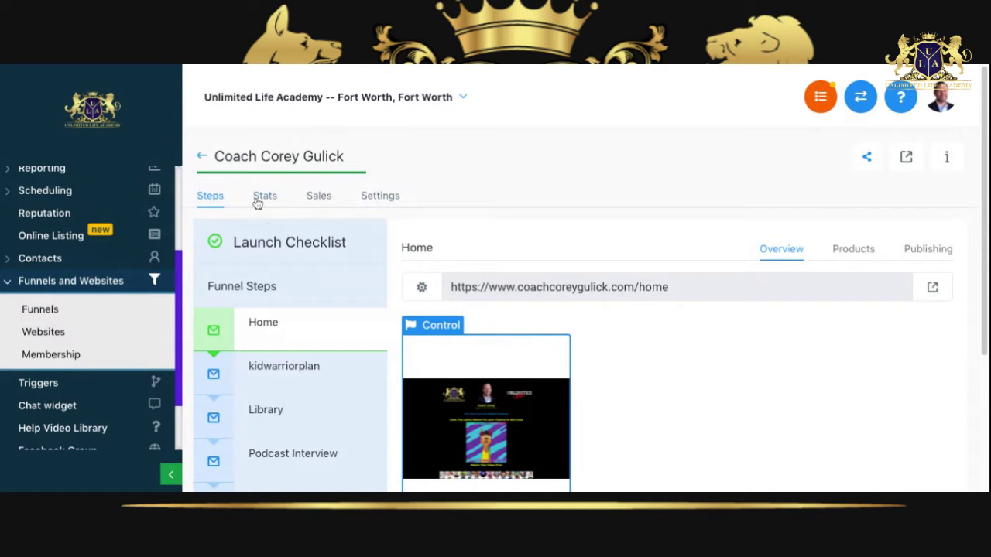
{"action": "left_click", "coordinate": [393, 202]}
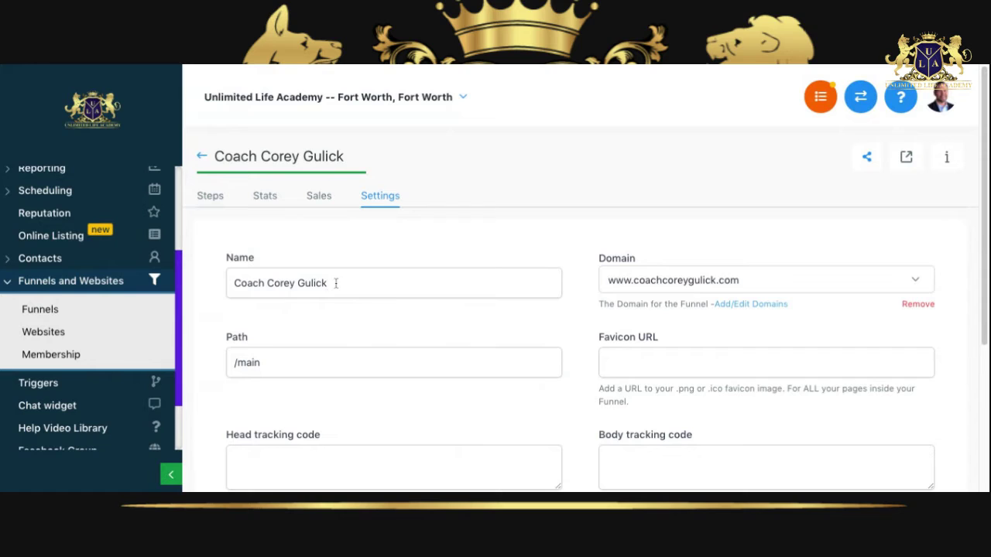
Jump from the funnel's Domain field to the account's Domains settings page
{"action": "triple_click", "coordinate": [336, 284]}
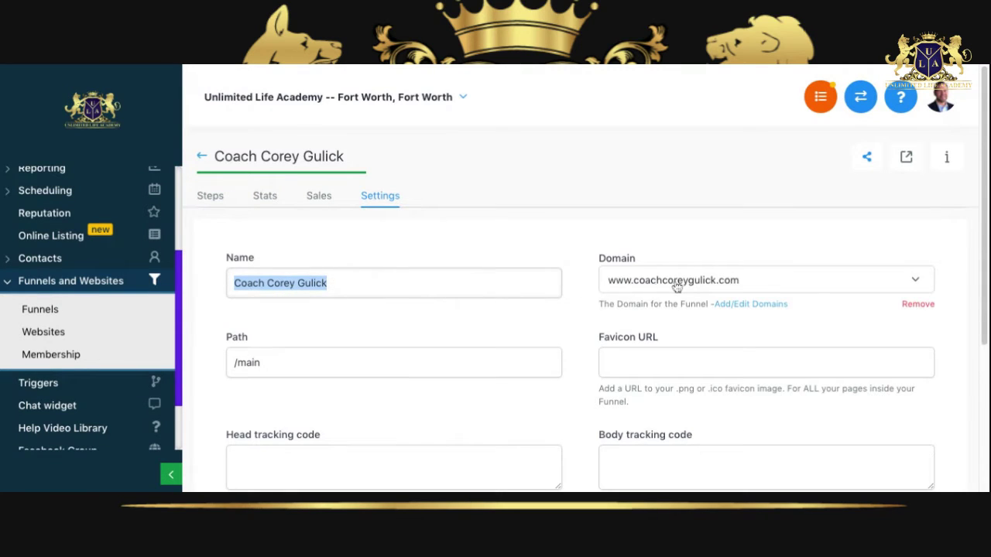
{"action": "left_click", "coordinate": [747, 305]}
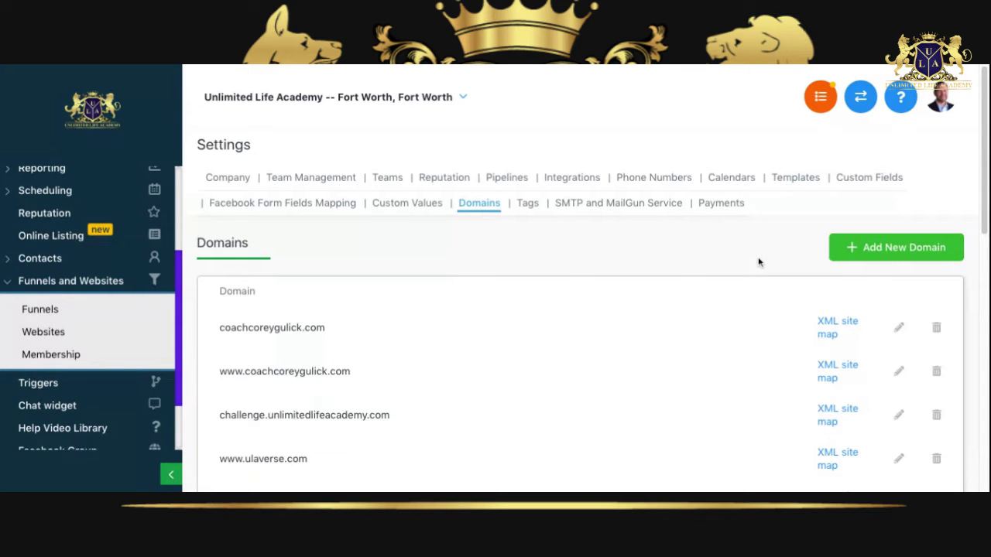
{"action": "left_click", "coordinate": [857, 249]}
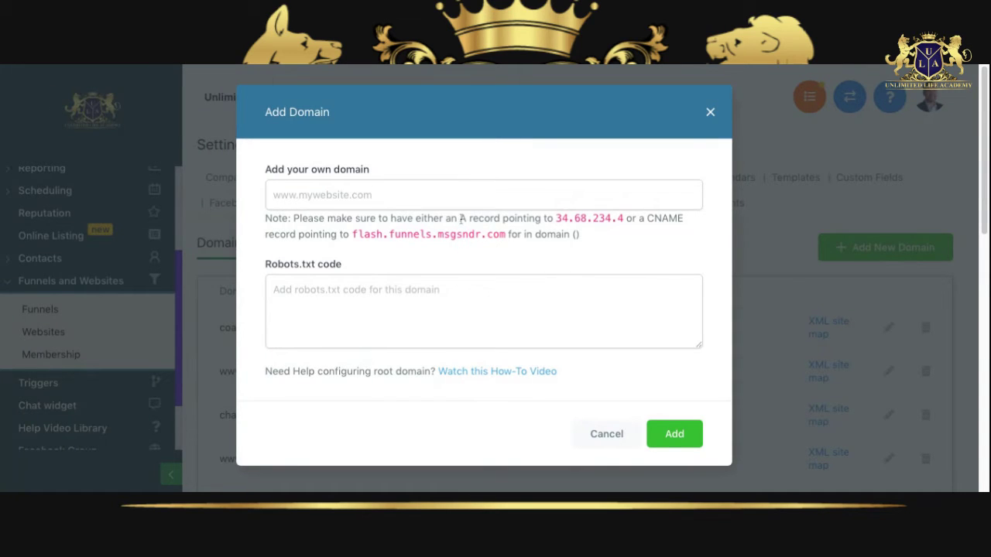
{"action": "left_click_drag", "start_coordinate": [461, 219], "coordinate": [623, 219]}
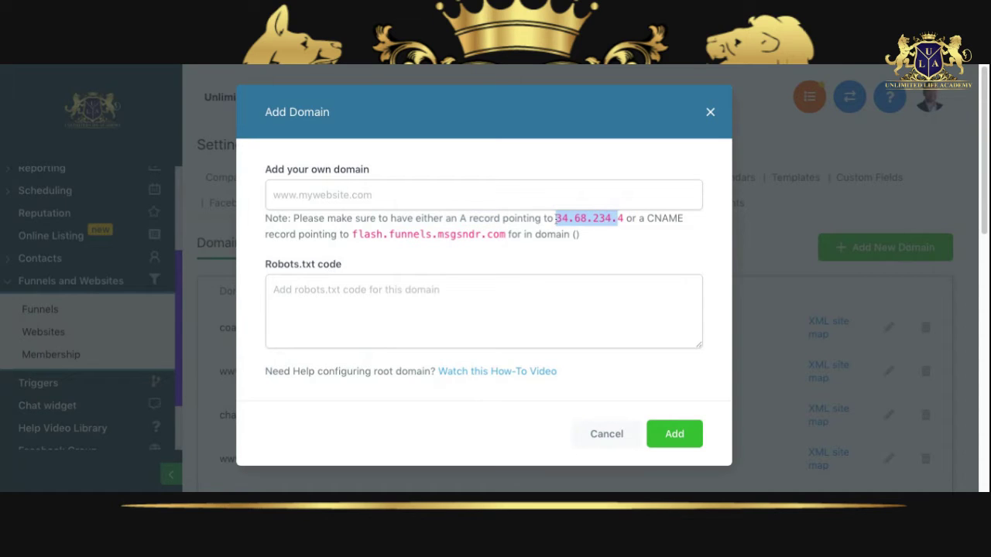
{"action": "left_click", "coordinate": [623, 239]}
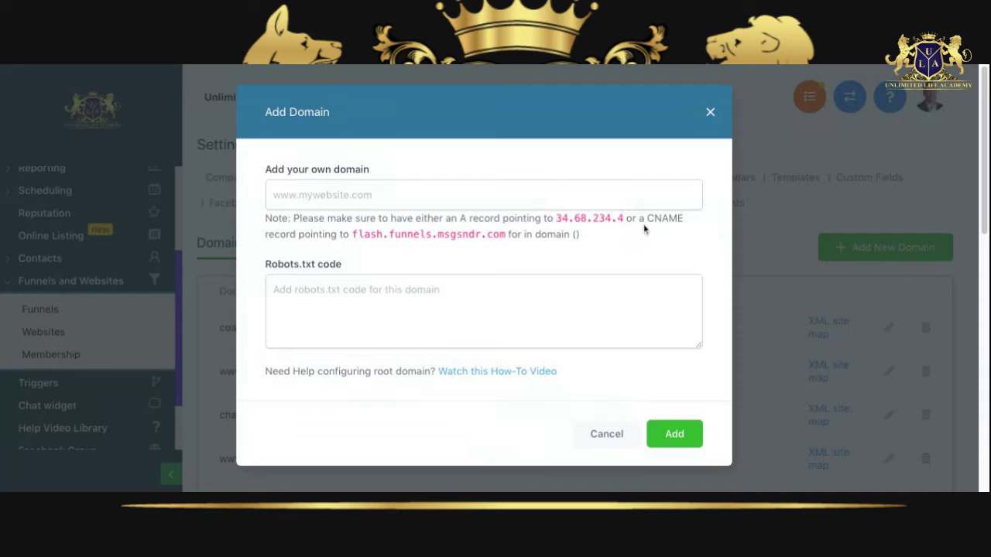
{"action": "double_click", "coordinate": [643, 219]}
{"action": "left_click", "coordinate": [342, 195]}
Dismiss the add-domain form and open Edit Domain for coachcoreygulick.com
{"action": "left_click", "coordinate": [710, 114]}
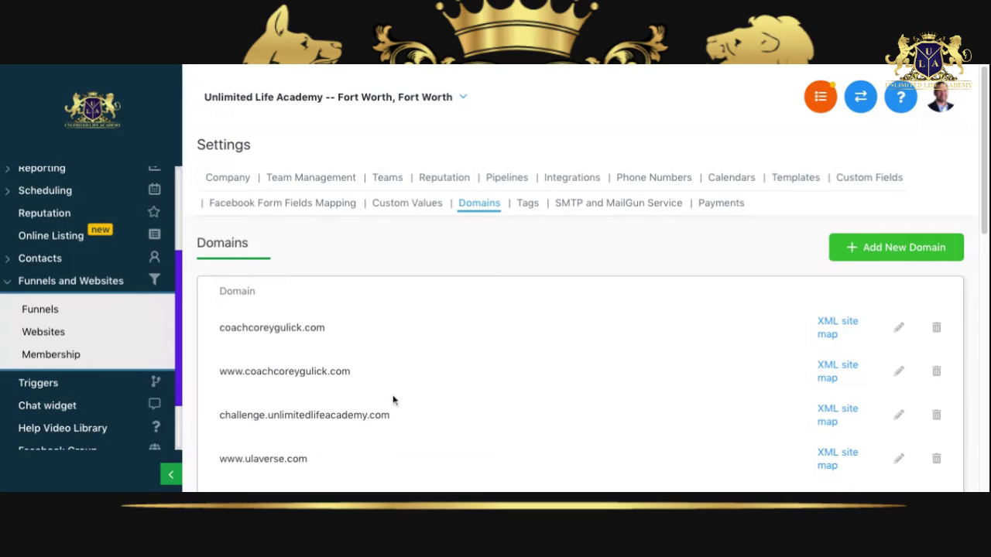
{"action": "triple_click", "coordinate": [337, 326]}
{"action": "left_click_drag", "start_coordinate": [369, 381], "coordinate": [215, 377]}
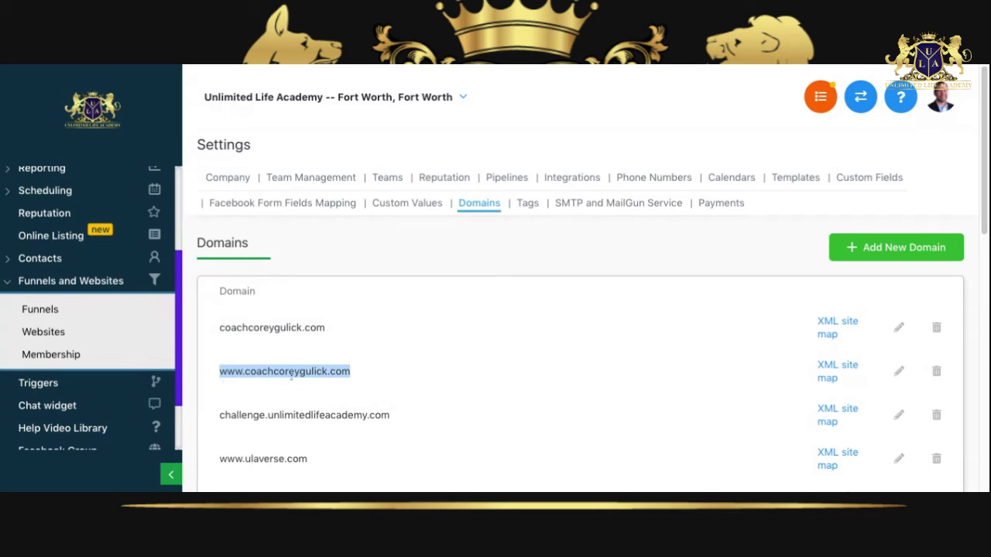
{"action": "left_click", "coordinate": [429, 361]}
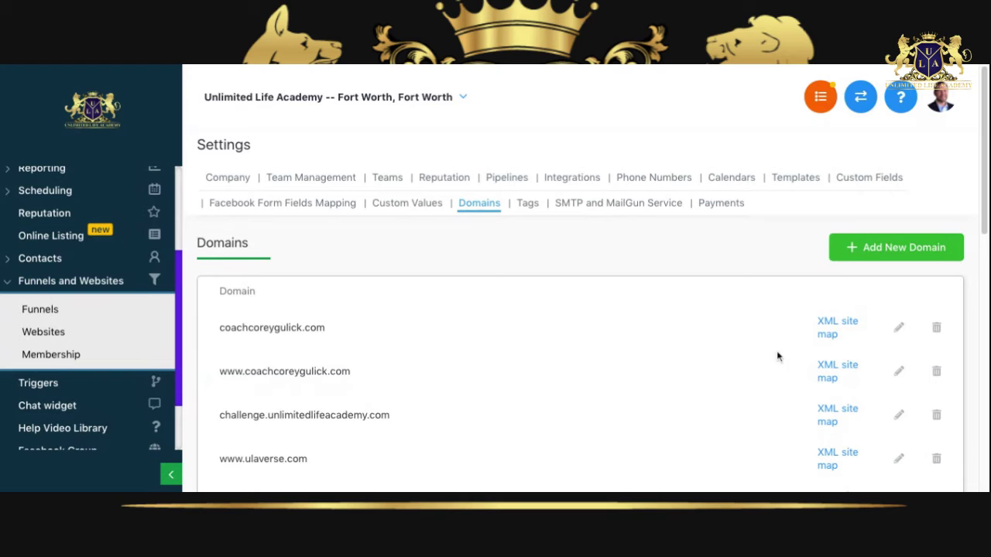
{"action": "left_click", "coordinate": [899, 332]}
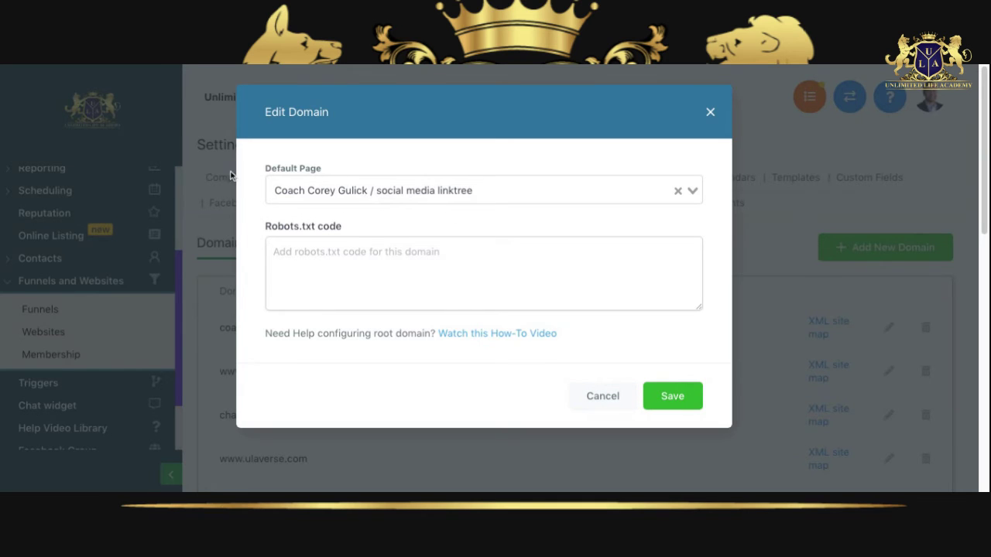
Choose Coach Corey Gulick / social media linktree as coachcoreygulick.com's Default Page
{"action": "left_click", "coordinate": [541, 194]}
{"action": "scroll", "coordinate": [521, 284], "scroll_direction": "down", "scroll_amount": 5}
{"action": "scroll", "coordinate": [522, 284], "scroll_direction": "down", "scroll_amount": 5}
{"action": "scroll", "coordinate": [522, 284], "scroll_direction": "down", "scroll_amount": 5}
{"action": "scroll", "coordinate": [521, 284], "scroll_direction": "down", "scroll_amount": 5}
{"action": "scroll", "coordinate": [522, 284], "scroll_direction": "down", "scroll_amount": 5}
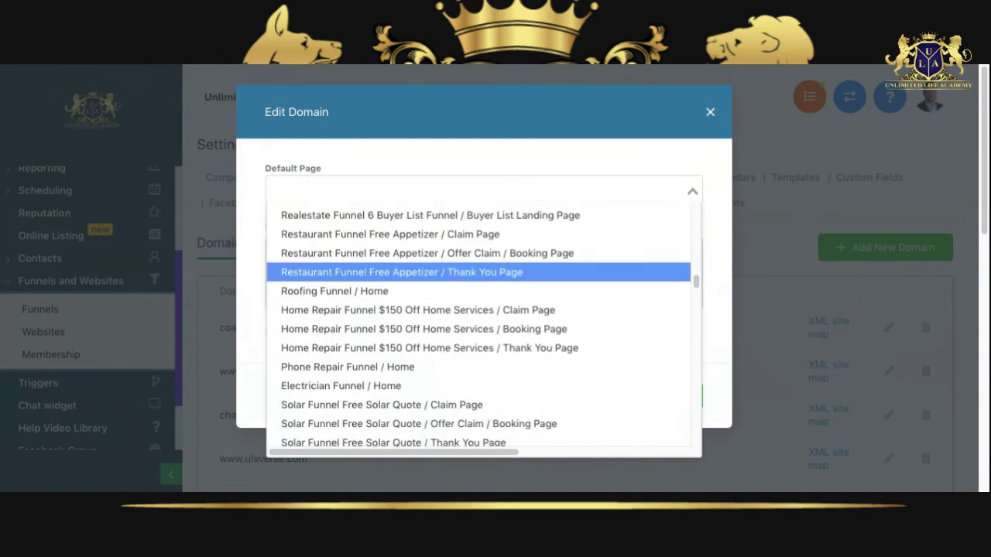
{"action": "scroll", "coordinate": [465, 279], "scroll_direction": "down", "scroll_amount": 5}
{"action": "scroll", "coordinate": [465, 279], "scroll_direction": "down", "scroll_amount": 5}
{"action": "scroll", "coordinate": [464, 279], "scroll_direction": "down", "scroll_amount": 5}
{"action": "scroll", "coordinate": [464, 279], "scroll_direction": "up", "scroll_amount": 5}
{"action": "scroll", "coordinate": [478, 325], "scroll_direction": "up", "scroll_amount": 5}
{"action": "scroll", "coordinate": [478, 325], "scroll_direction": "up", "scroll_amount": 5}
{"action": "scroll", "coordinate": [477, 325], "scroll_direction": "up", "scroll_amount": 5}
{"action": "scroll", "coordinate": [477, 325], "scroll_direction": "up", "scroll_amount": 5}
{"action": "scroll", "coordinate": [477, 325], "scroll_direction": "up", "scroll_amount": 5}
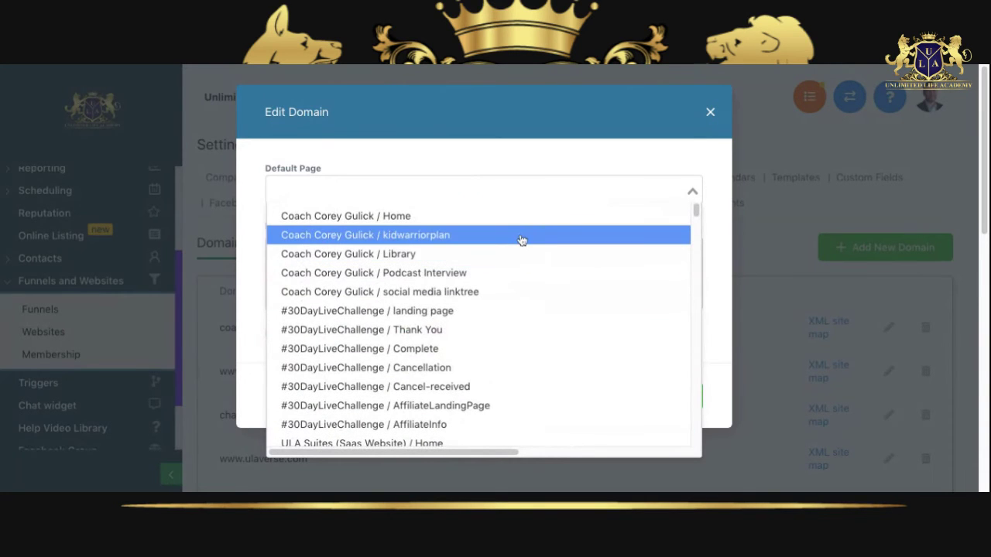
{"action": "left_click", "coordinate": [457, 298]}
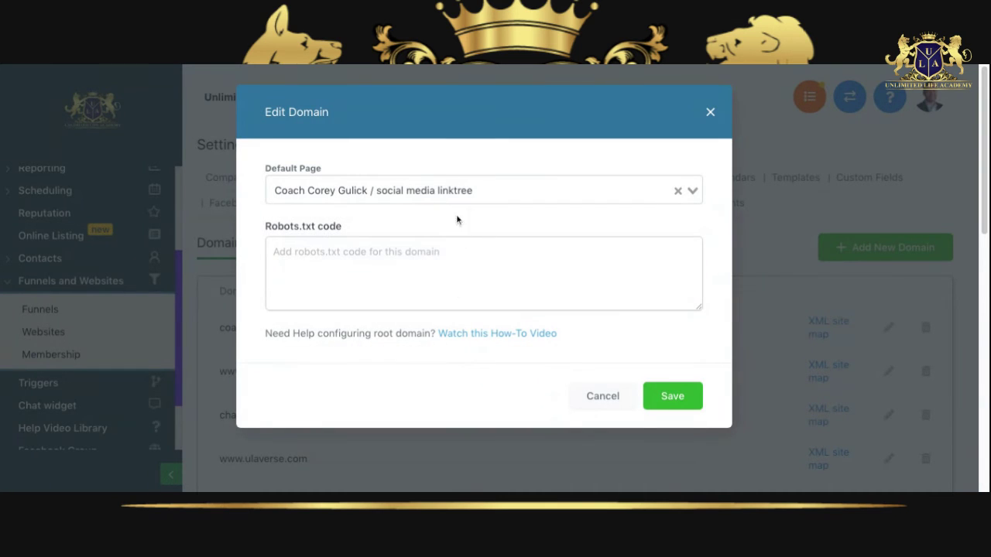
{"action": "left_click", "coordinate": [684, 406]}
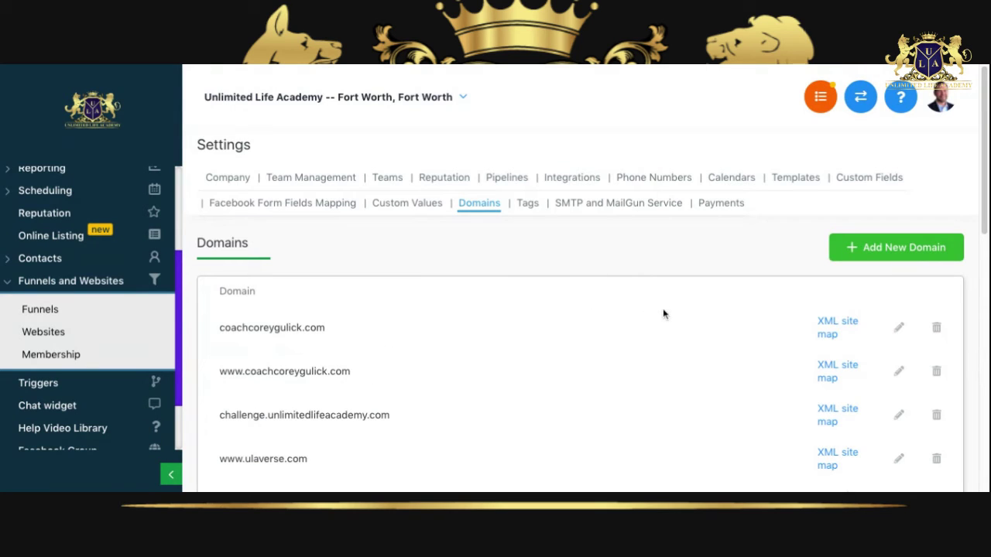
{"action": "left_click", "coordinate": [898, 373]}
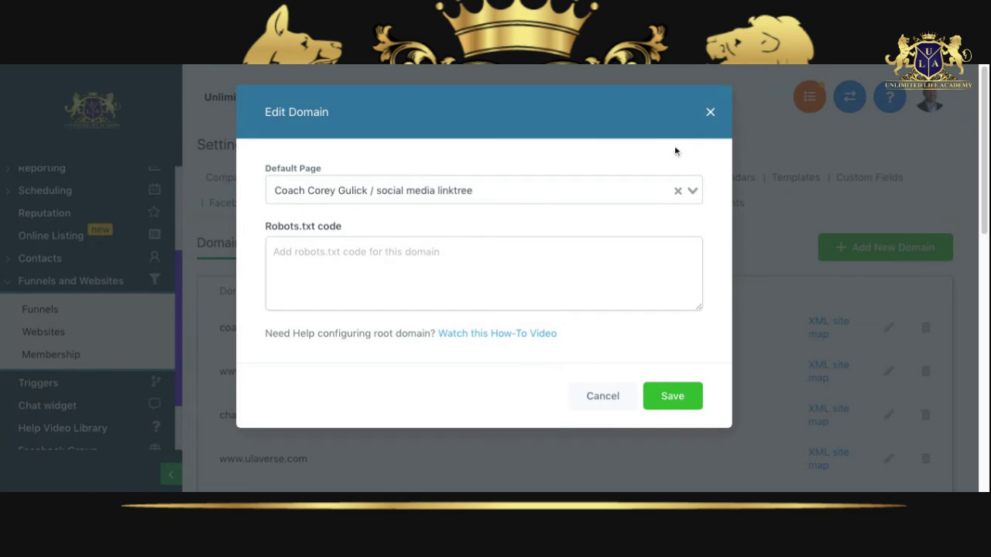
{"action": "left_click", "coordinate": [711, 113]}
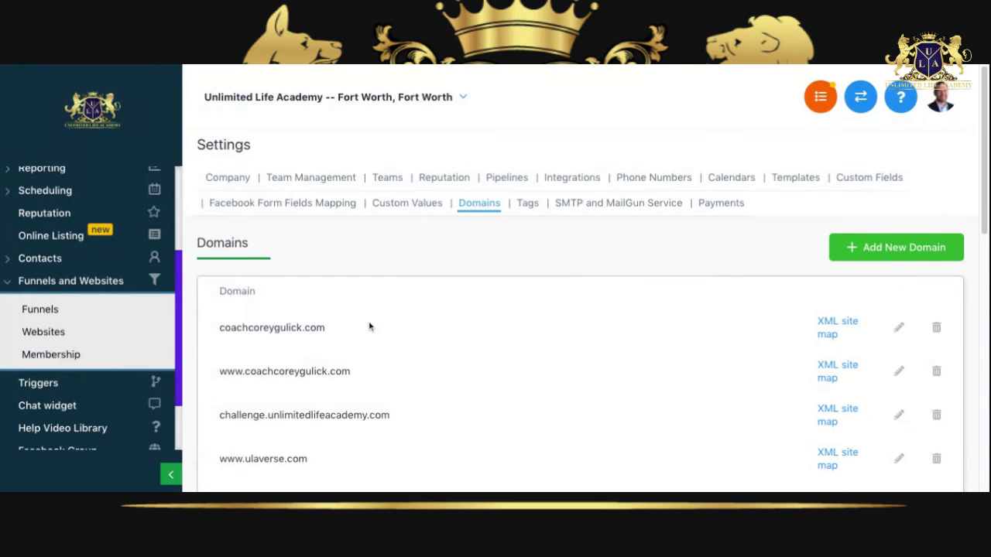
Select the Coach Corey Gulick funnel's social media linktree step at coachcoreygulick.com/links
{"action": "left_click", "coordinate": [48, 309]}
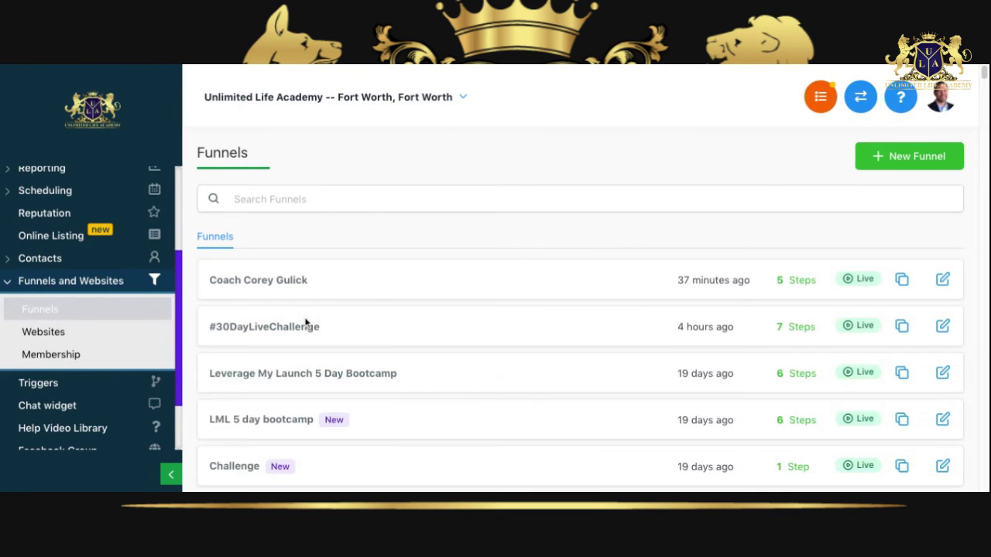
{"action": "left_click", "coordinate": [306, 288]}
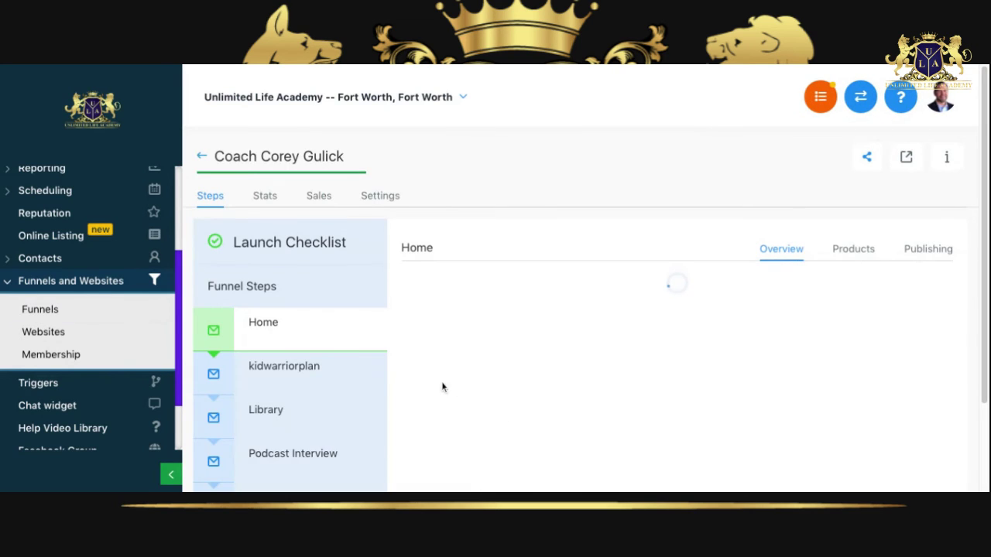
{"action": "scroll", "coordinate": [345, 344], "scroll_direction": "down", "scroll_amount": 1}
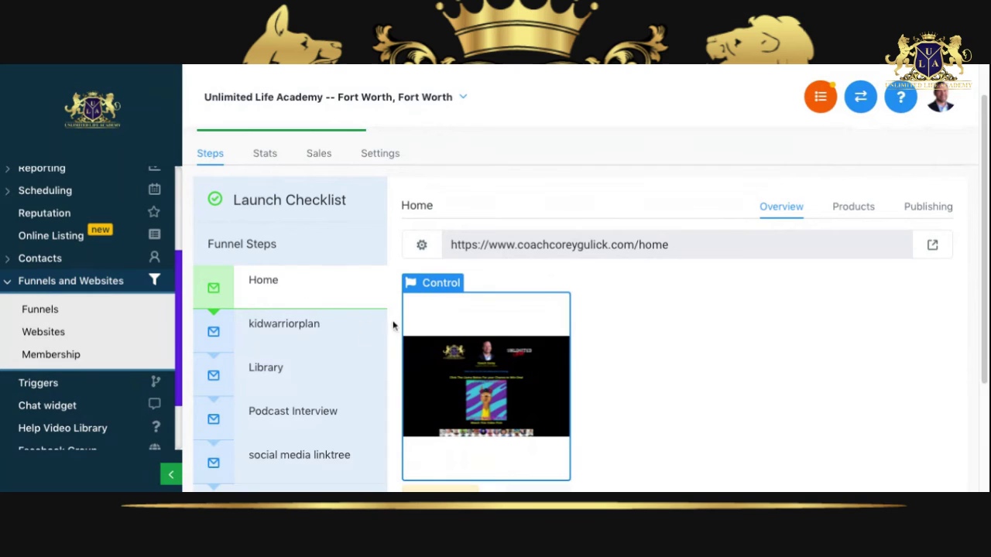
{"action": "scroll", "coordinate": [554, 380], "scroll_direction": "down", "scroll_amount": 2}
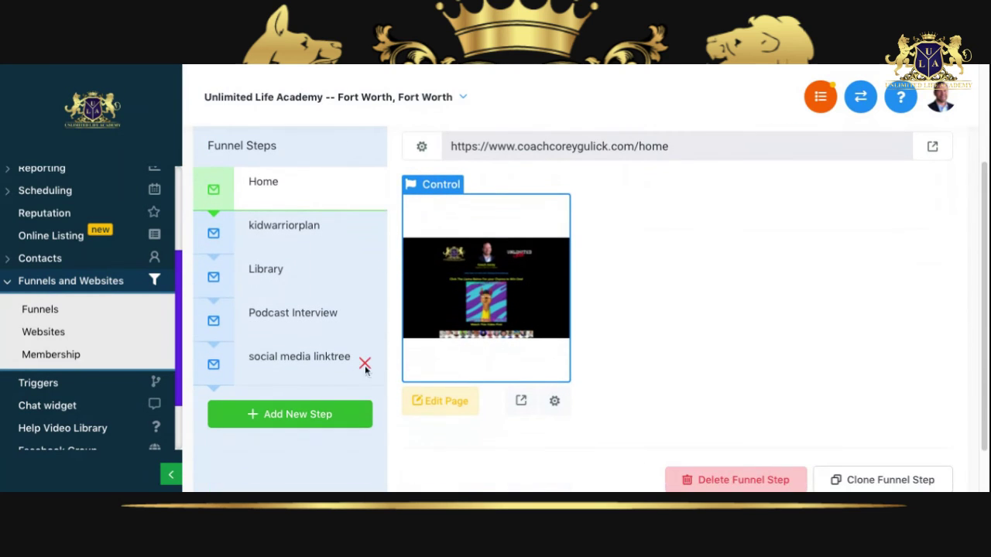
{"action": "left_click", "coordinate": [299, 367]}
{"action": "scroll", "coordinate": [347, 374], "scroll_direction": "down", "scroll_amount": 1}
{"action": "scroll", "coordinate": [363, 352], "scroll_direction": "down", "scroll_amount": 2}
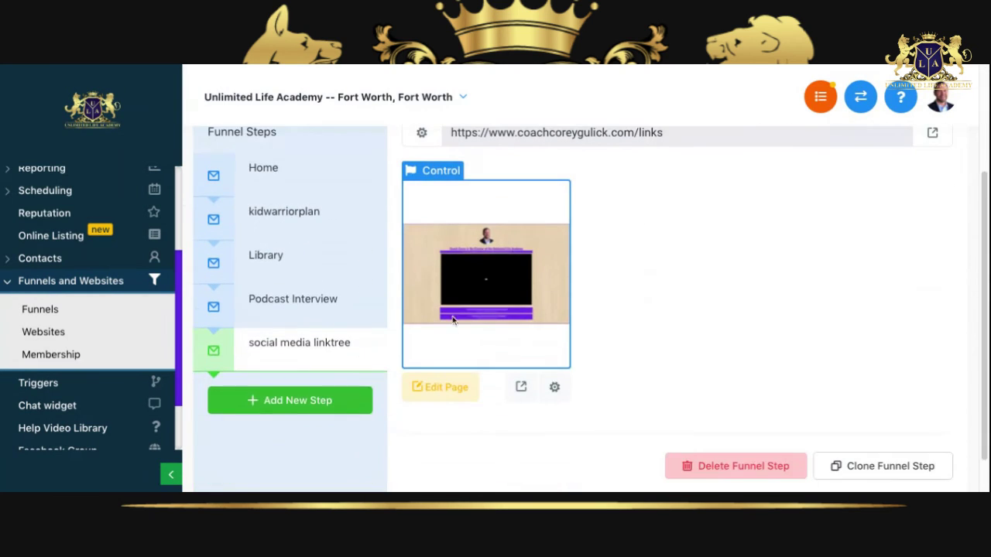
Open the linktree page in the builder and review its photo, headline, video and buttons
{"action": "left_click", "coordinate": [456, 398]}
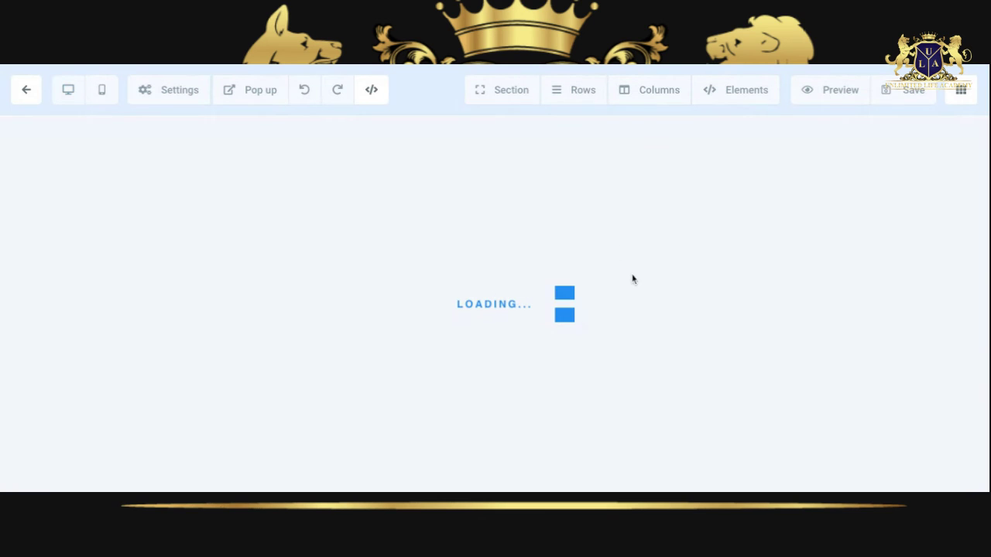
{"action": "scroll", "coordinate": [636, 281], "scroll_direction": "down", "scroll_amount": 1}
{"action": "scroll", "coordinate": [636, 281], "scroll_direction": "down", "scroll_amount": 1}
{"action": "scroll", "coordinate": [636, 281], "scroll_direction": "down", "scroll_amount": 2}
{"action": "scroll", "coordinate": [636, 281], "scroll_direction": "down", "scroll_amount": 1}
{"action": "scroll", "coordinate": [588, 302], "scroll_direction": "down", "scroll_amount": 1}
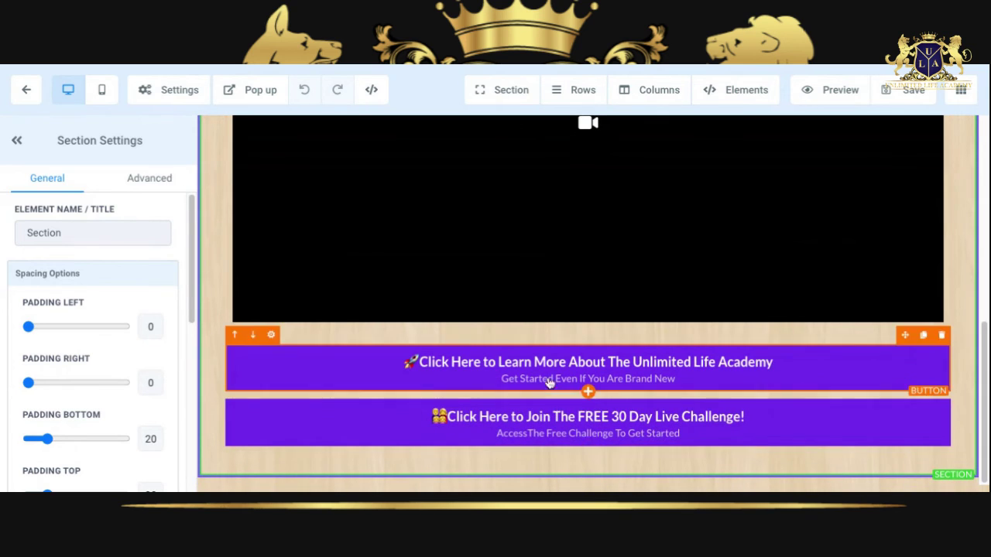
{"action": "scroll", "coordinate": [580, 287], "scroll_direction": "up", "scroll_amount": 2}
{"action": "scroll", "coordinate": [572, 308], "scroll_direction": "down", "scroll_amount": 2}
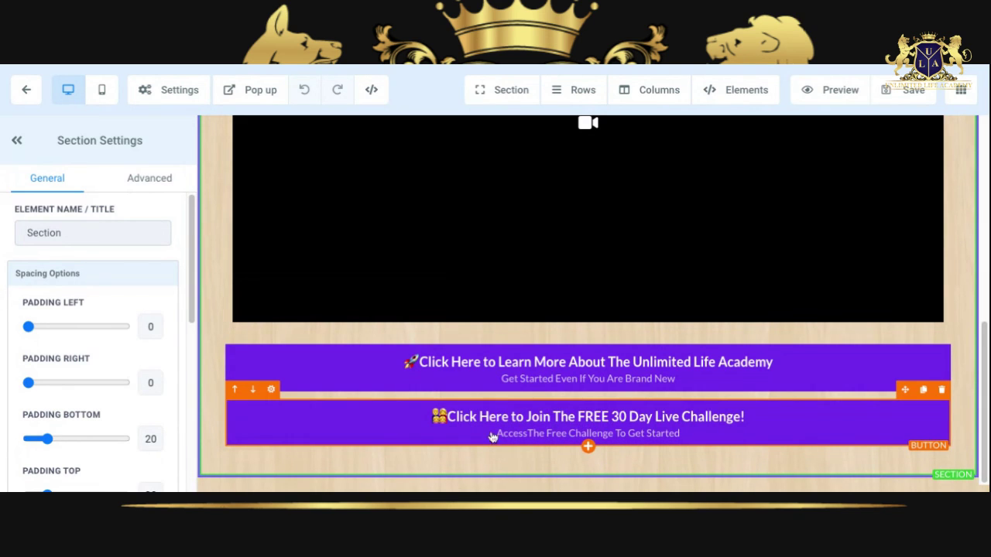
{"action": "scroll", "coordinate": [397, 414], "scroll_direction": "up", "scroll_amount": 2}
{"action": "scroll", "coordinate": [397, 410], "scroll_direction": "up", "scroll_amount": 1}
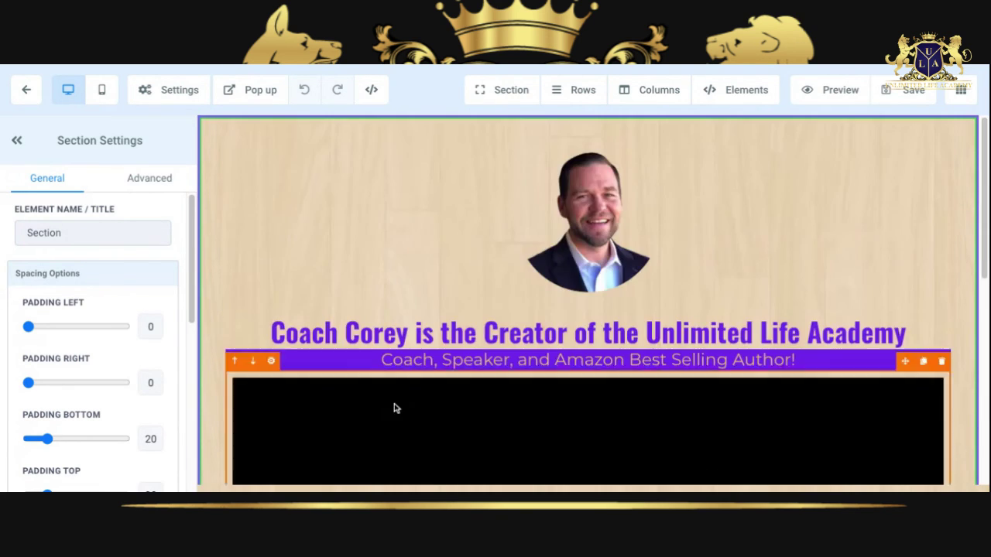